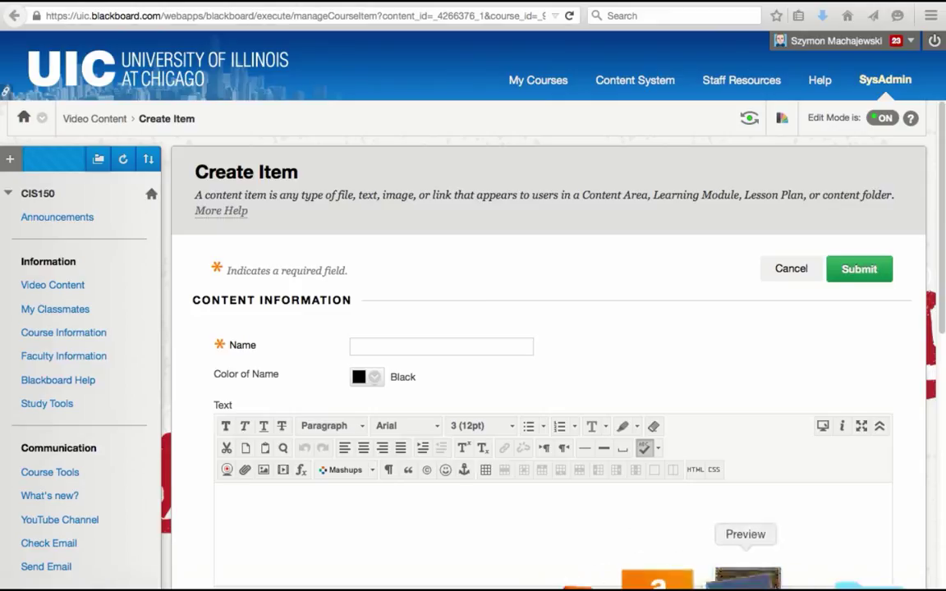
# Check the YouTube support bulletin PDF, then run a YouTube Mashup search for 'UIC'.
pyautogui.click(748, 579)
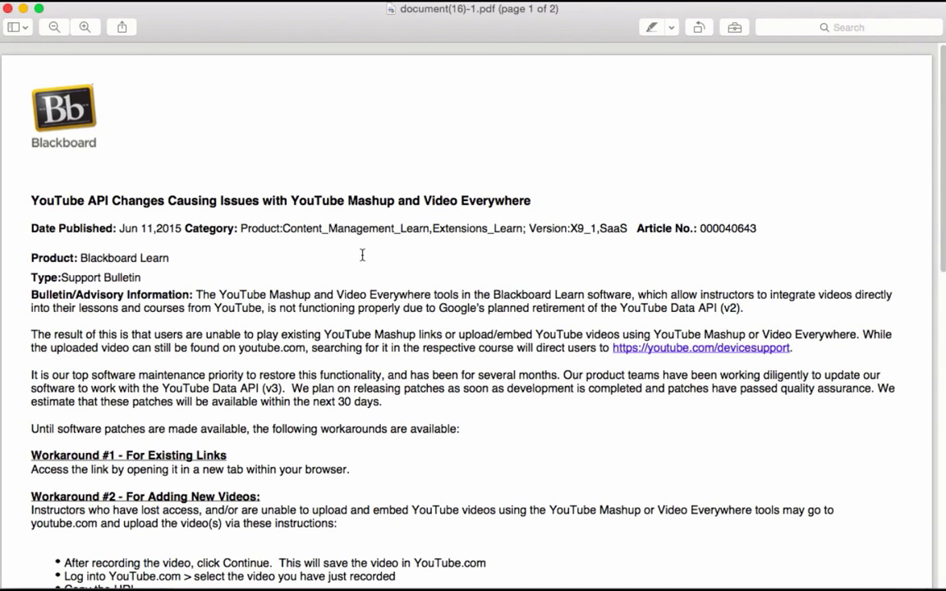
pyautogui.click(24, 10)
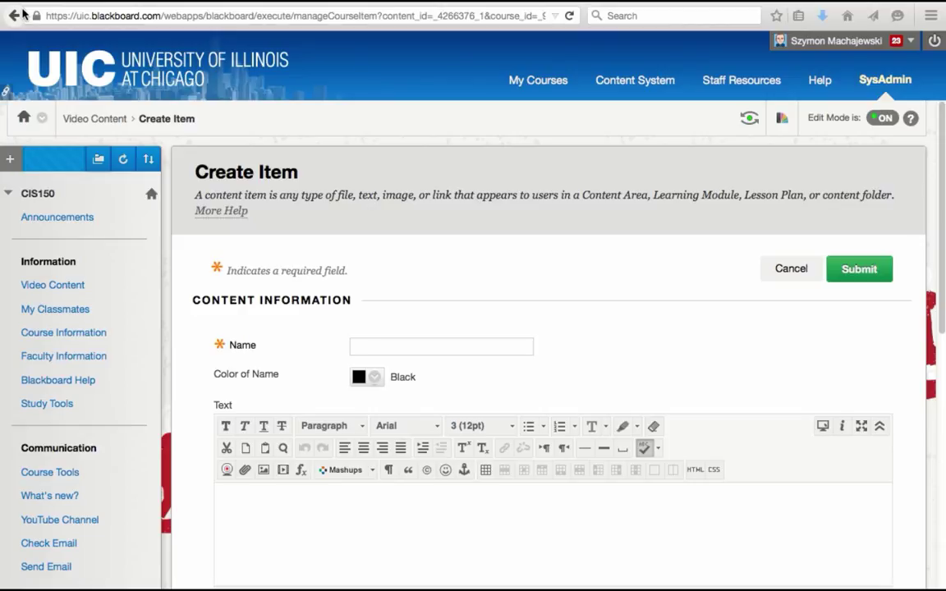
pyautogui.click(354, 473)
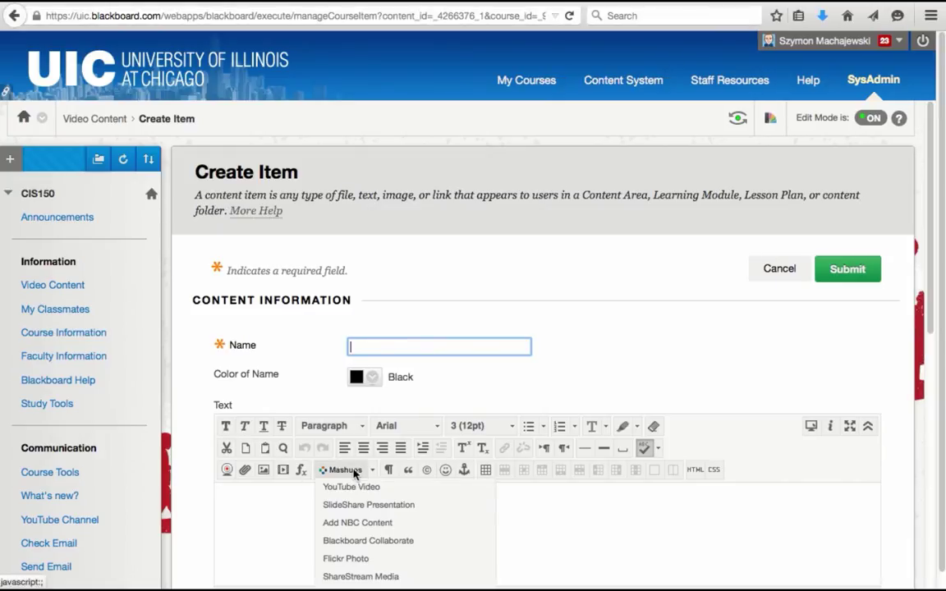
pyautogui.click(349, 488)
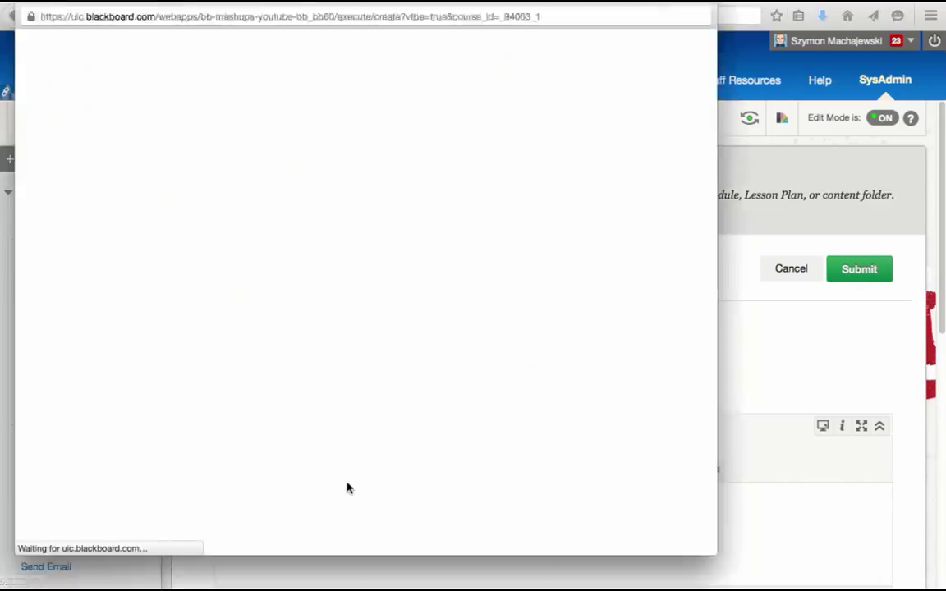
pyautogui.click(165, 124)
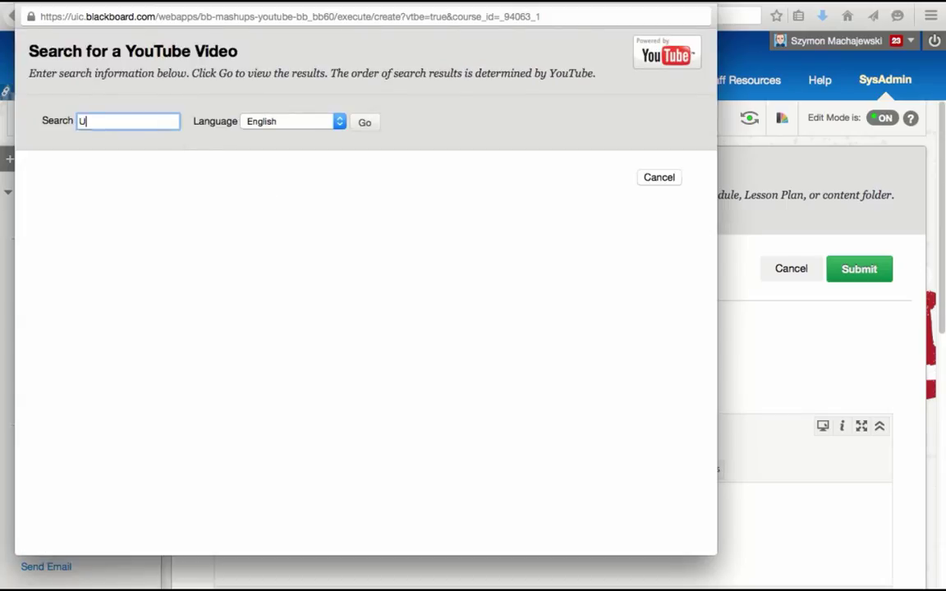
pyautogui.write('UIC')
pyautogui.click(367, 123)
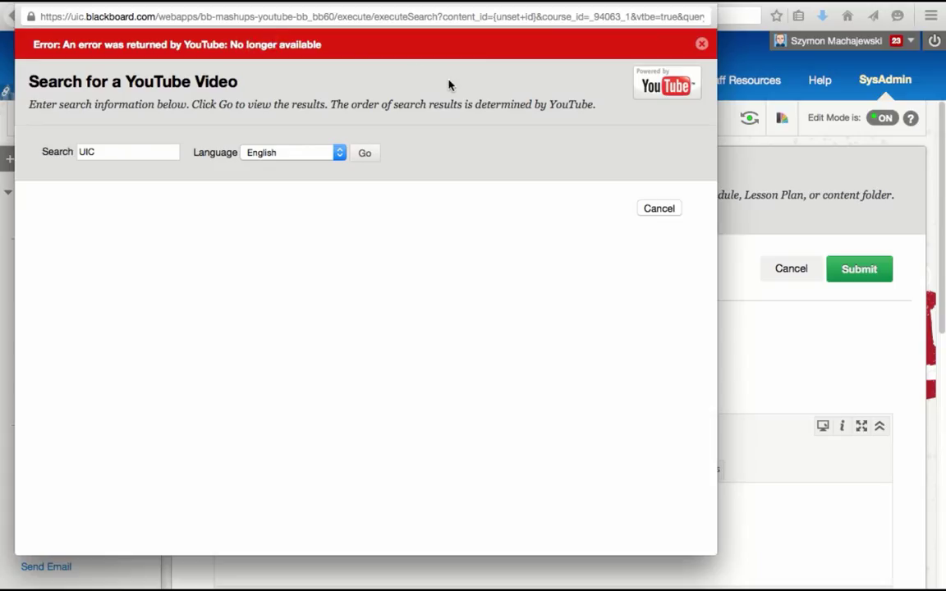
# Close the failed search, then try the Webcam Recorder's YouTube sign-in, dismiss its error and close it.
pyautogui.click(27, 4)
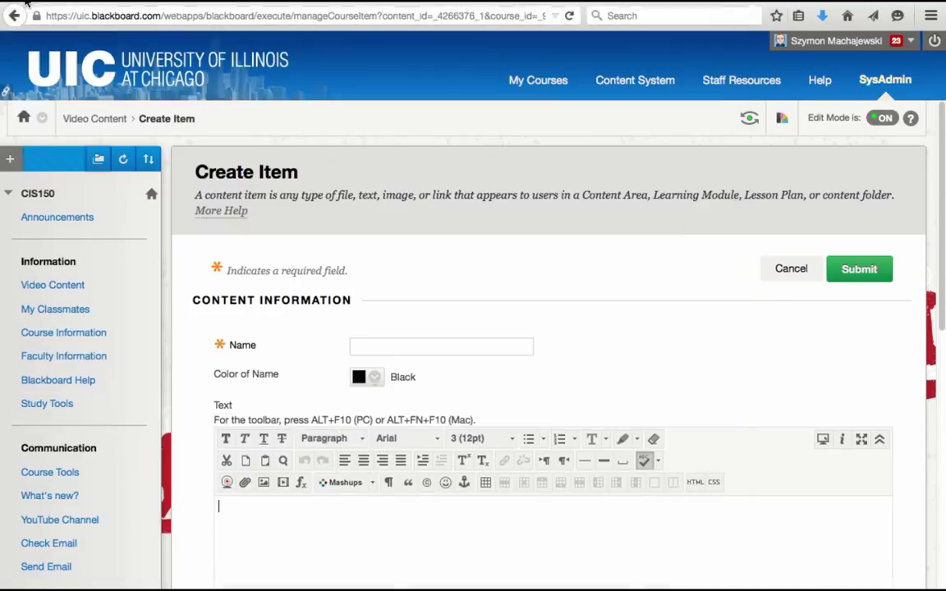
pyautogui.click(227, 484)
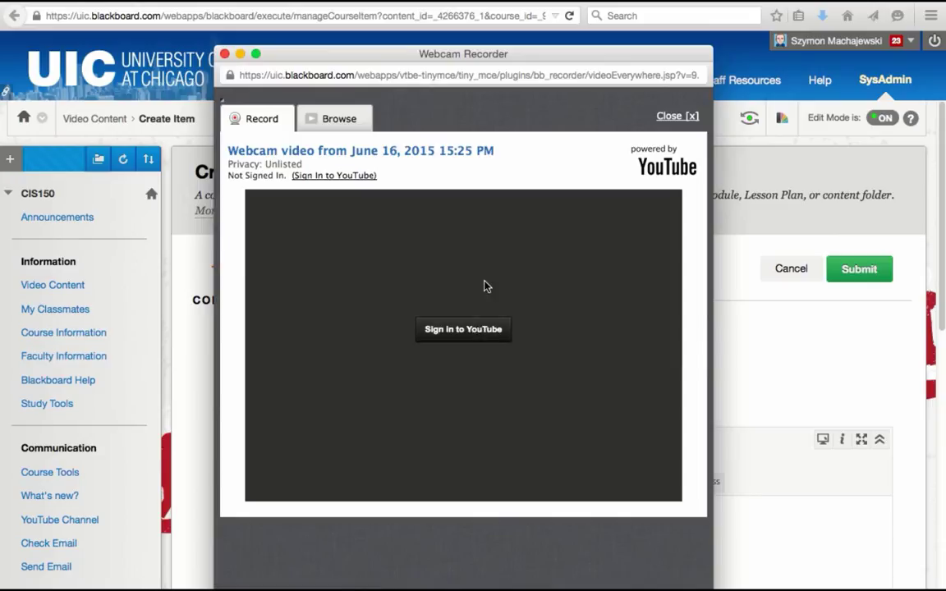
pyautogui.click(463, 336)
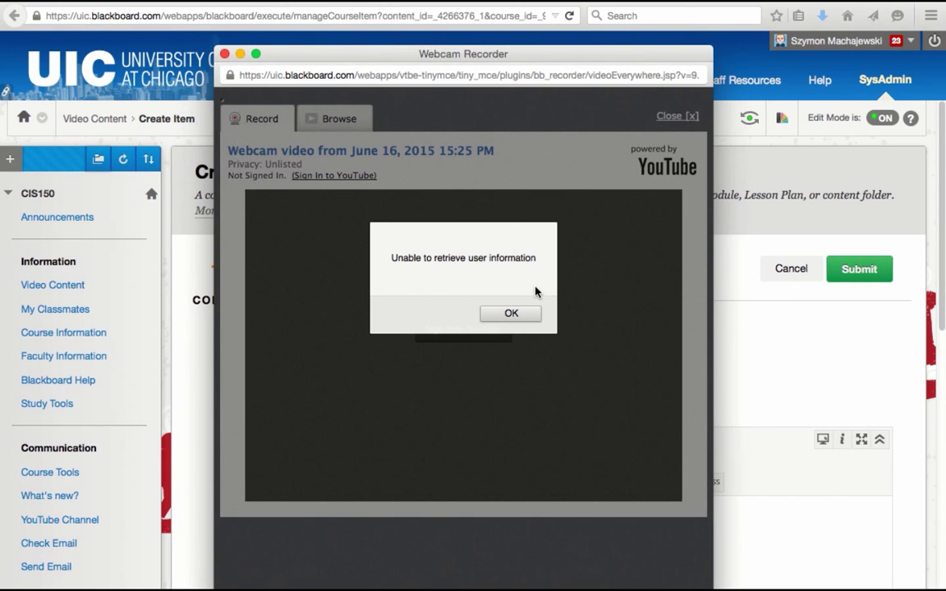
pyautogui.click(504, 314)
pyautogui.click(502, 313)
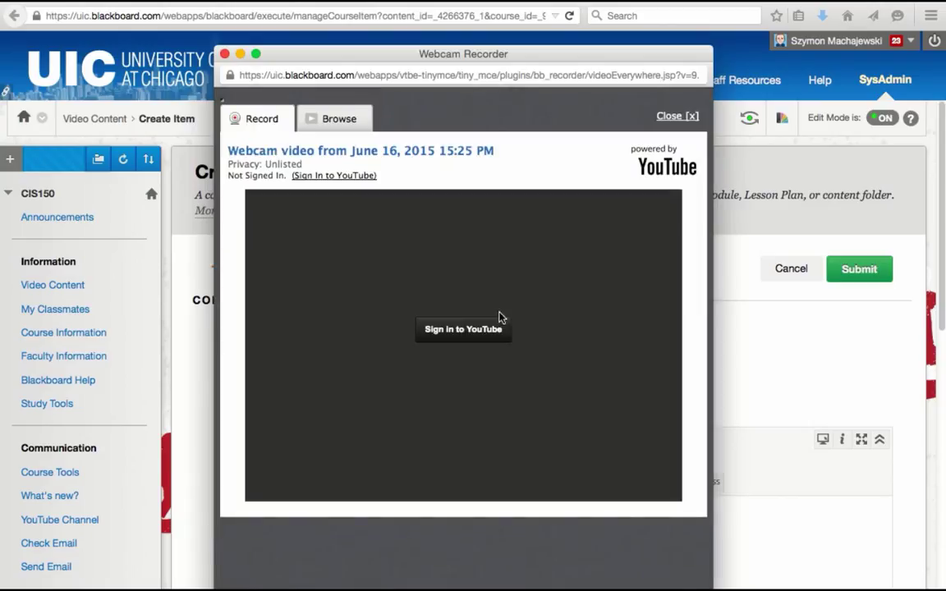
pyautogui.click(225, 54)
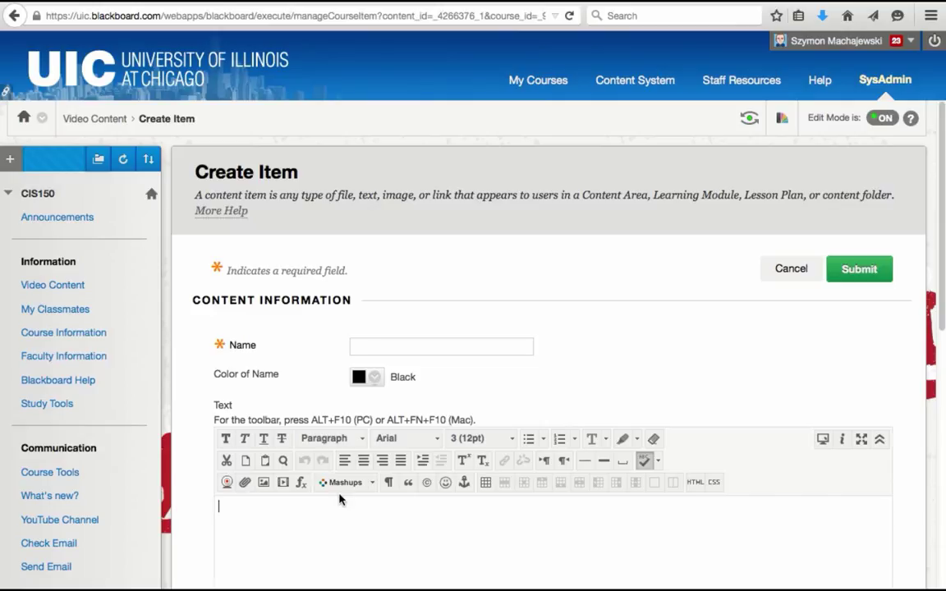
# Copy the iframe embed code from the UIC Chicago Campus Video's Share > Embed panel.
pyautogui.click(341, 499)
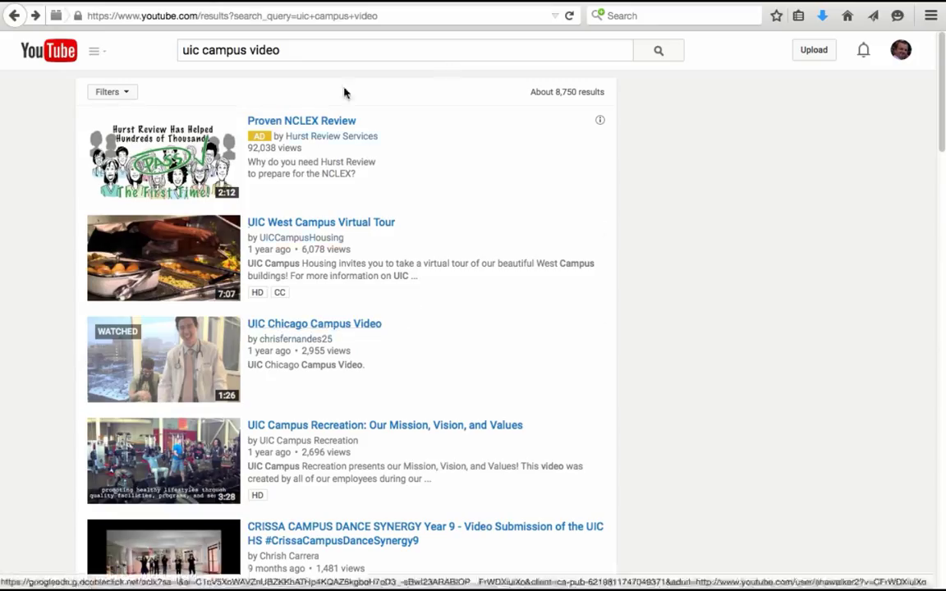
pyautogui.click(367, 329)
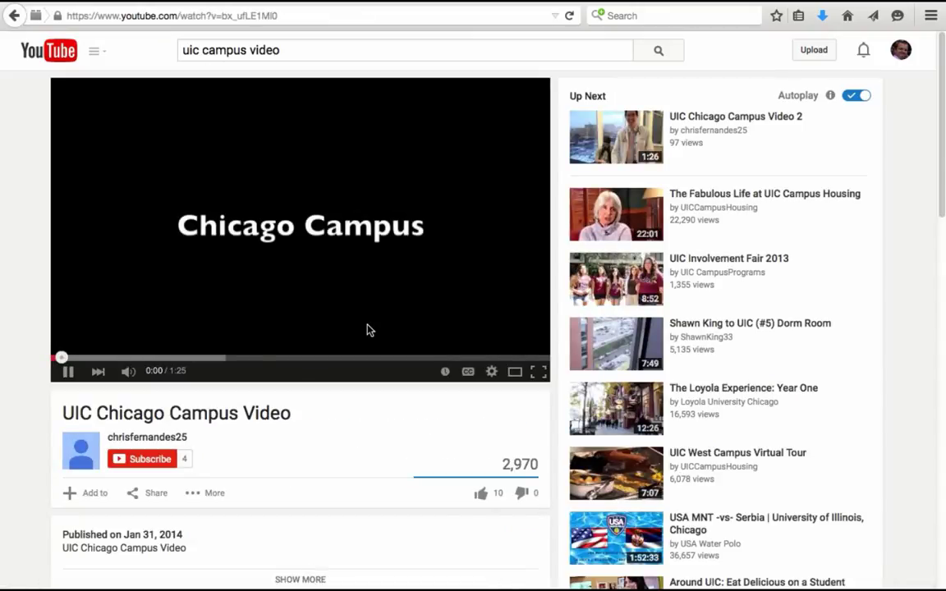
pyautogui.click(156, 496)
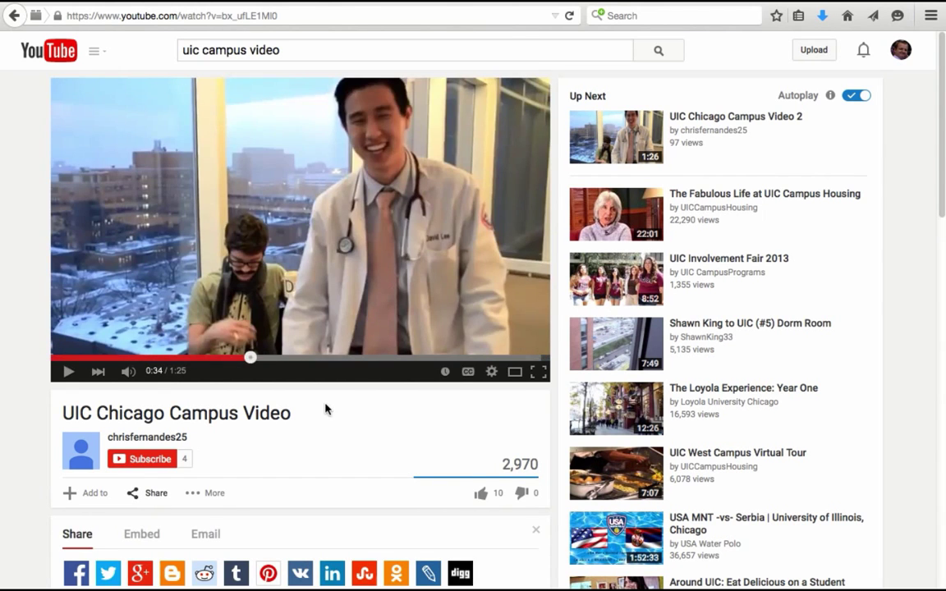
pyautogui.scroll(-1, 325, 408)
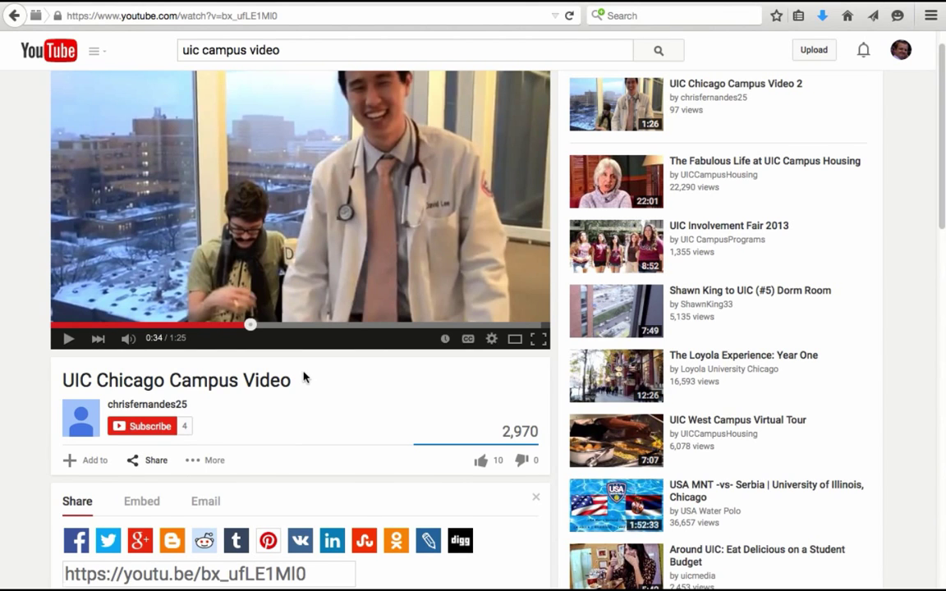
pyautogui.scroll(-3, 307, 381)
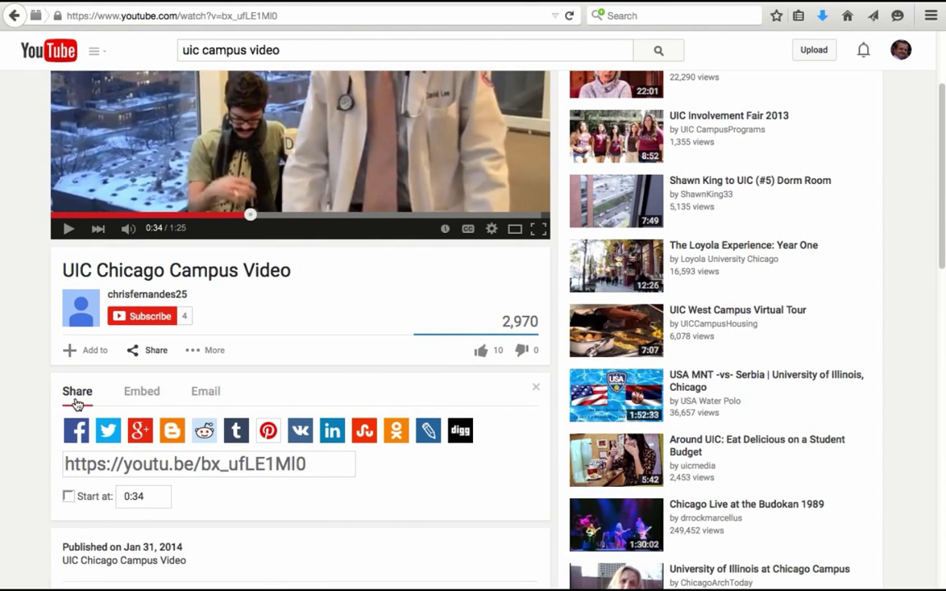
pyautogui.click(135, 399)
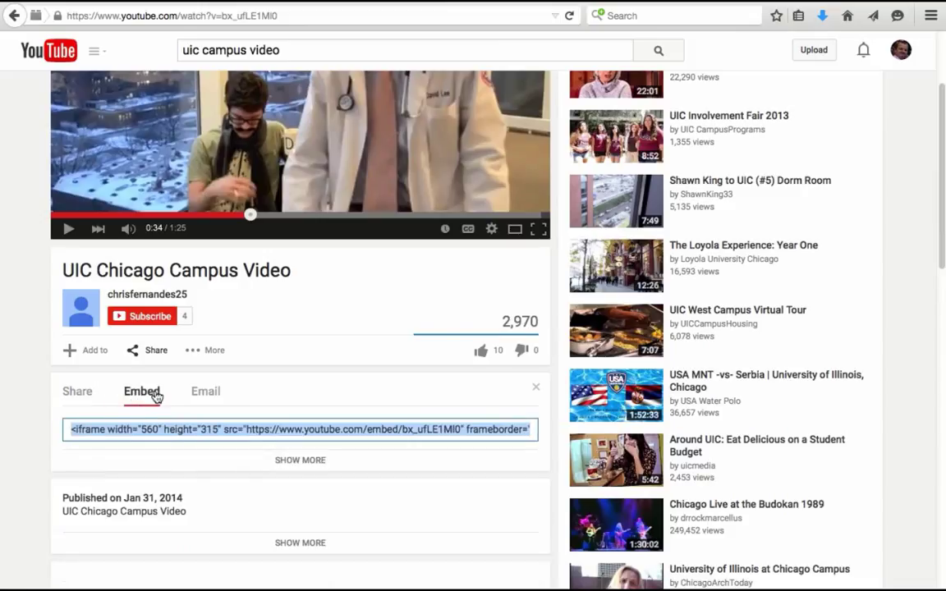
pyautogui.rightClick(125, 429)
pyautogui.click(177, 494)
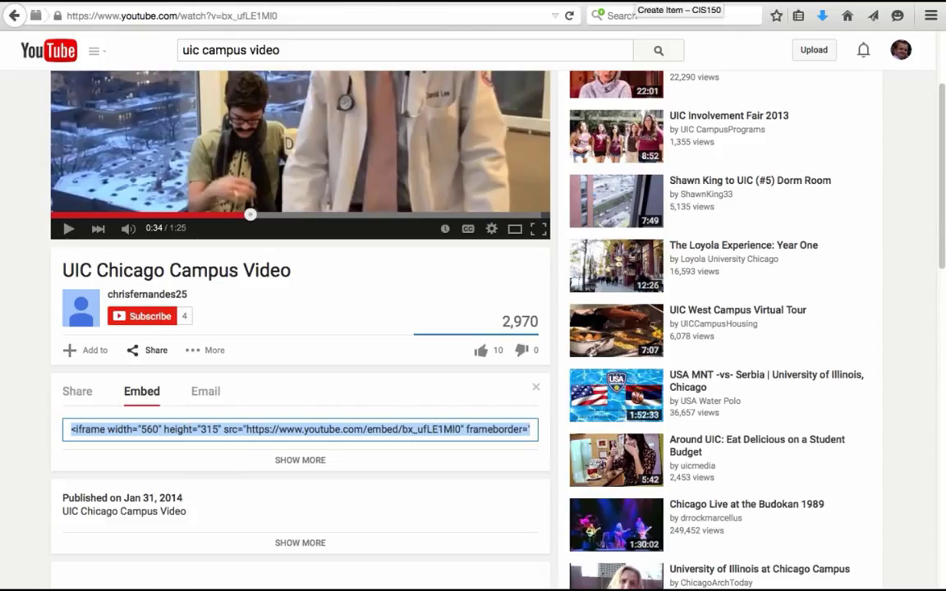
# Paste the UIC campus video's iframe embed code into the item's HTML source view.
pyautogui.hotkey('ctrl', 'Tab')
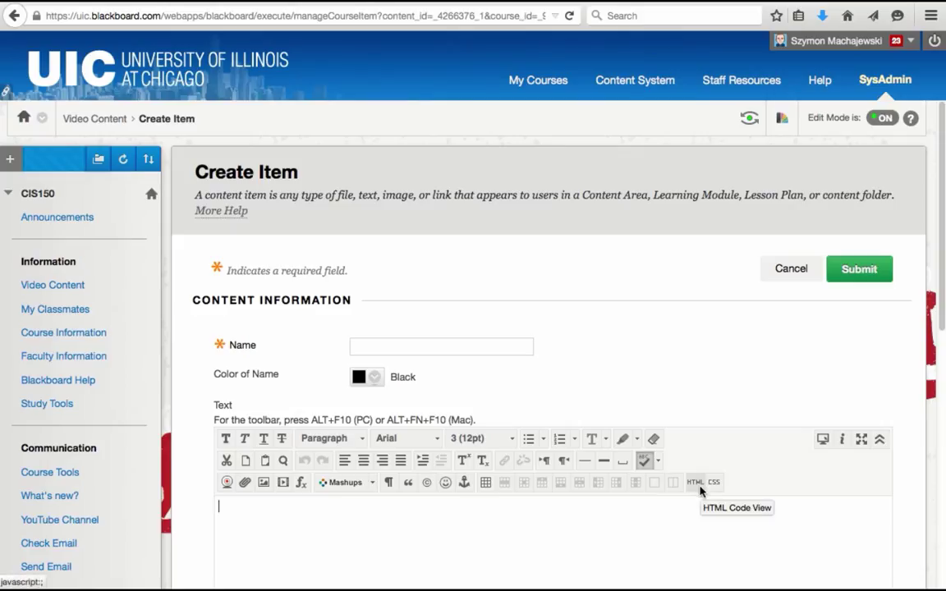
pyautogui.click(696, 483)
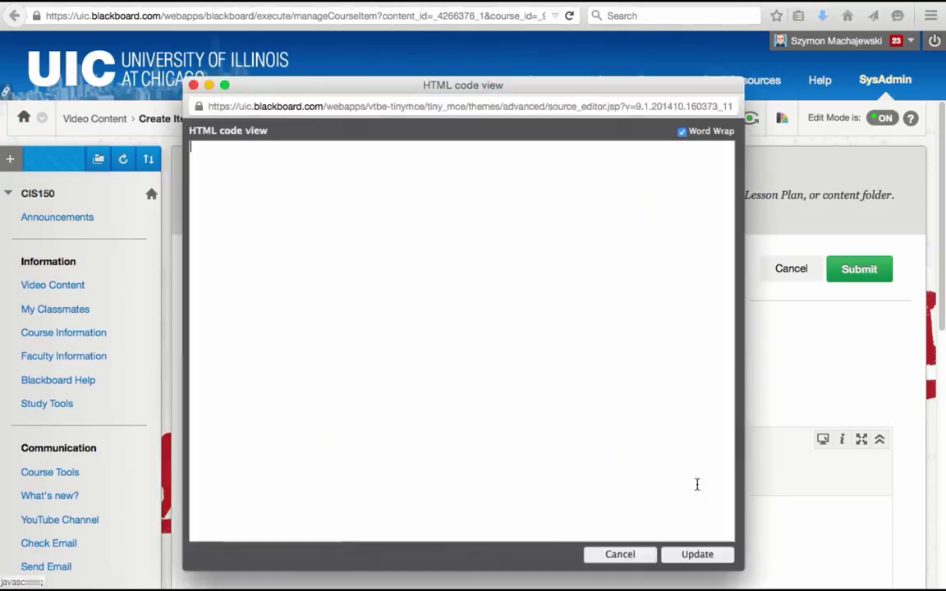
pyautogui.hotkey('ctrl', 'v')
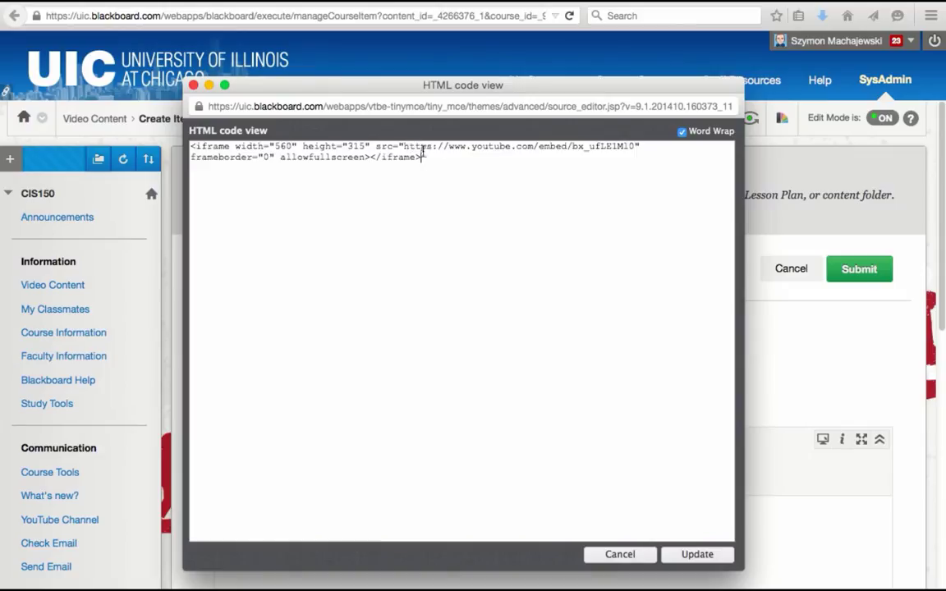
pyautogui.moveTo(404, 146); pyautogui.dragTo(632, 145)
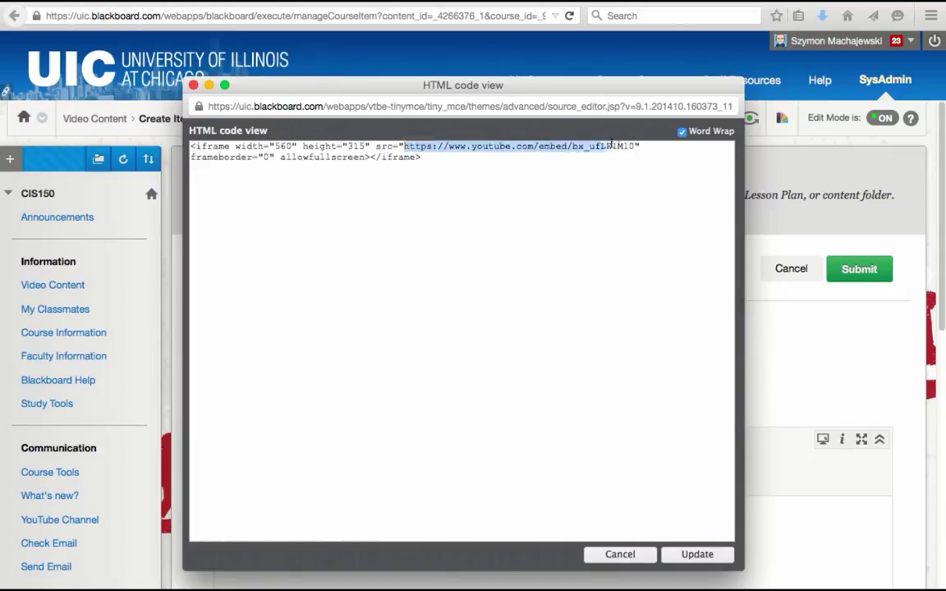
pyautogui.click(474, 196)
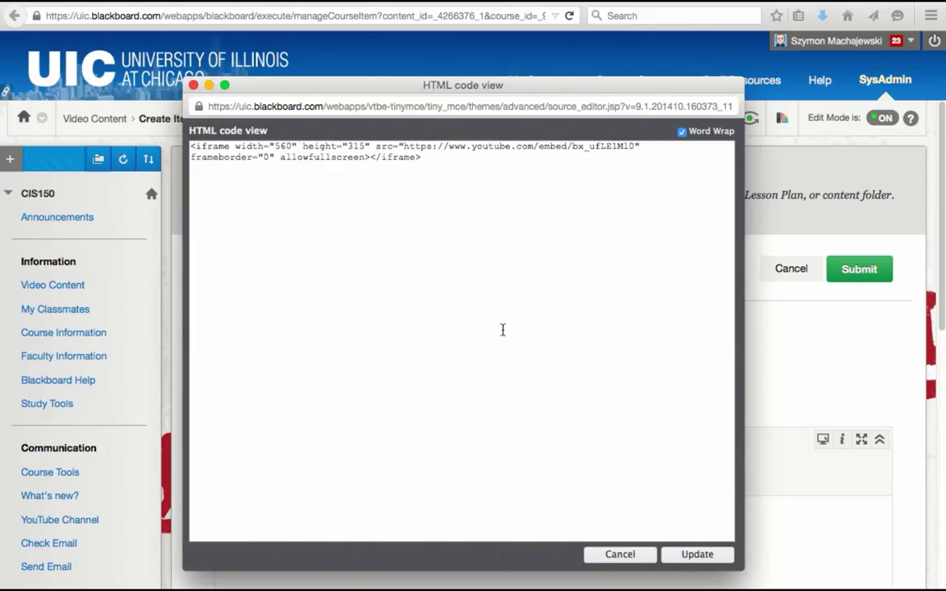
# Apply the embed code, name the item 'UIC Video' and submit it.
pyautogui.click(698, 555)
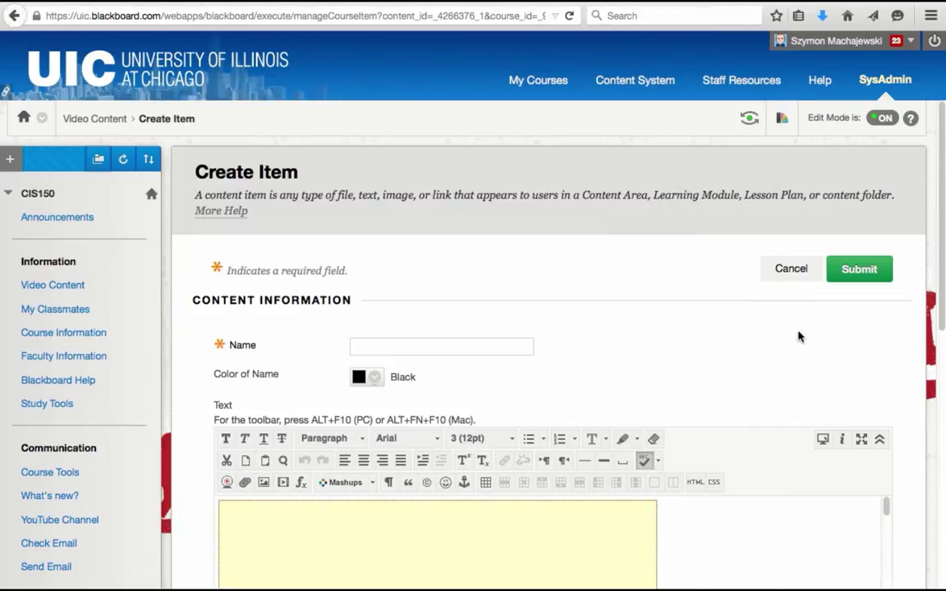
pyautogui.click(515, 344)
pyautogui.write('UIC Video')
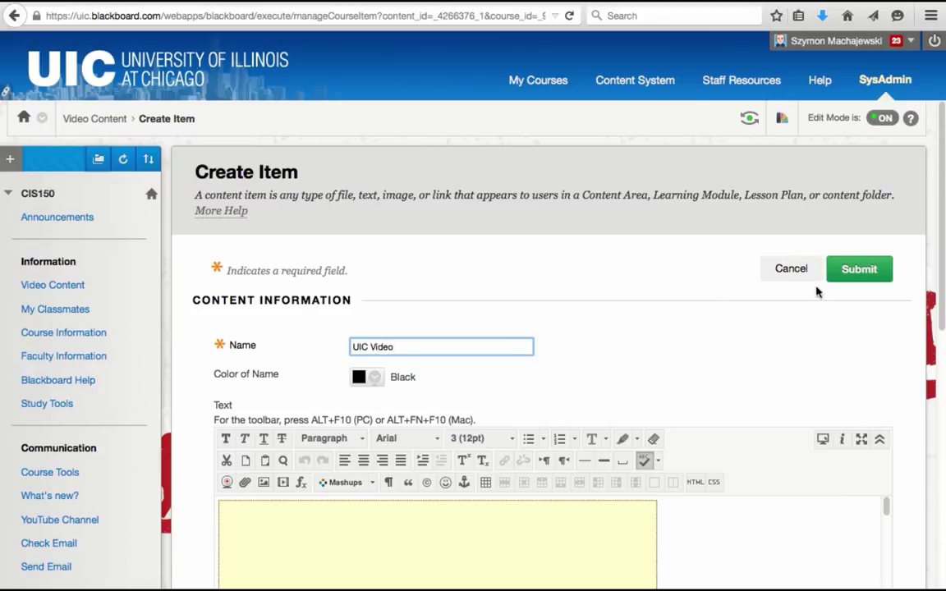
pyautogui.click(867, 269)
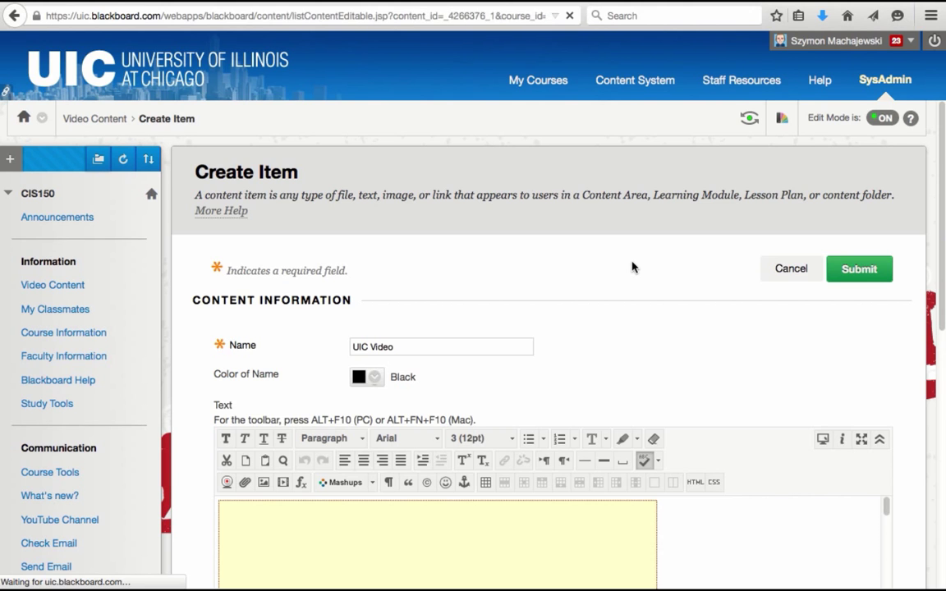
# Allow Flash for this visit so the UIC Video player loads on the page.
pyautogui.scroll(-5, 632, 267)
pyautogui.scroll(-3, 632, 267)
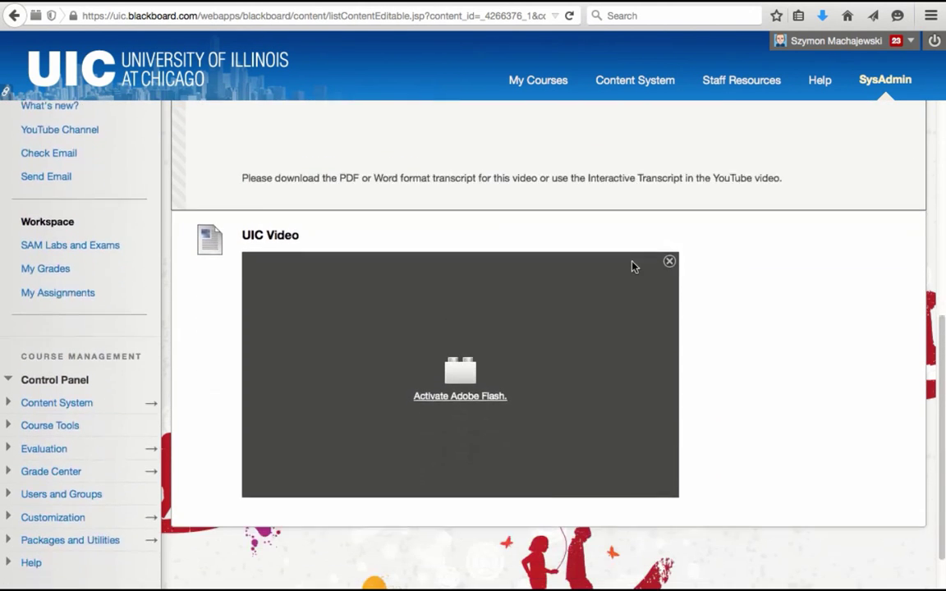
pyautogui.scroll(-1, 632, 266)
pyautogui.click(494, 348)
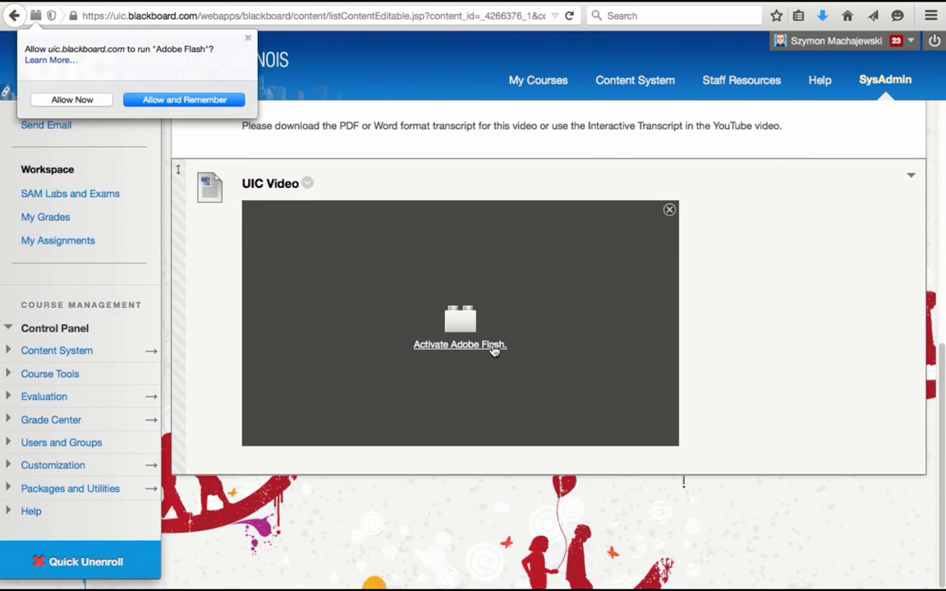
pyautogui.click(78, 98)
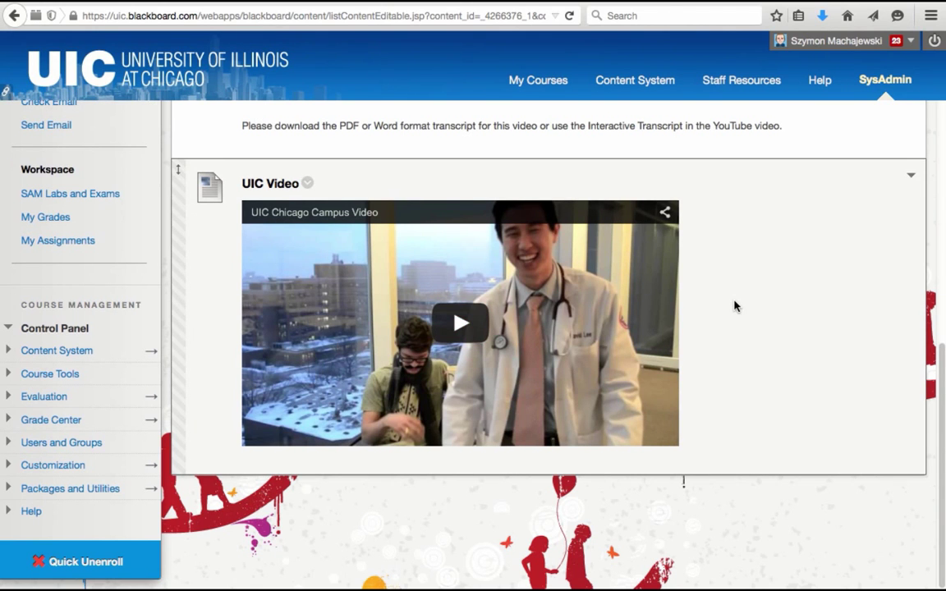
pyautogui.scroll(1, 735, 306)
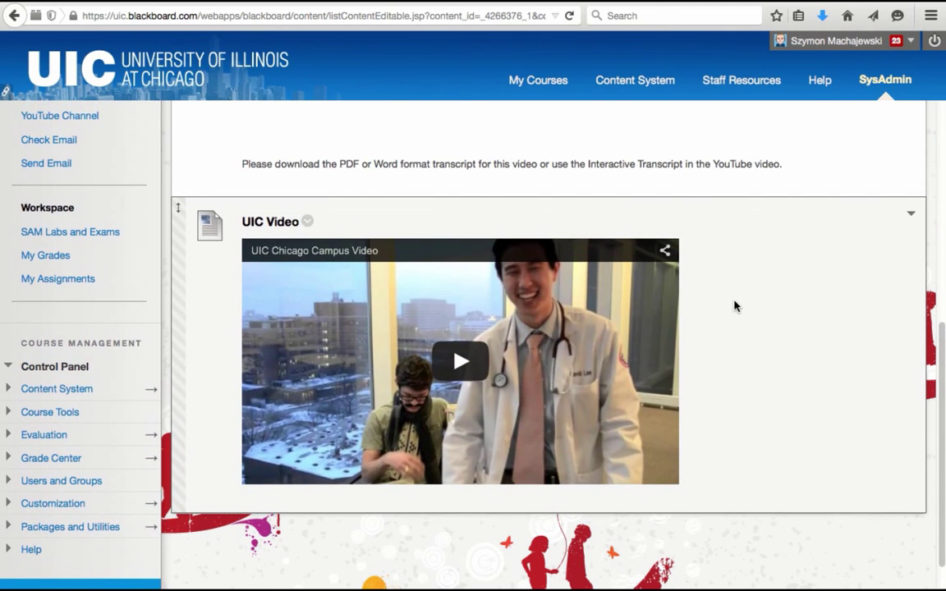
pyautogui.scroll(-1, 736, 307)
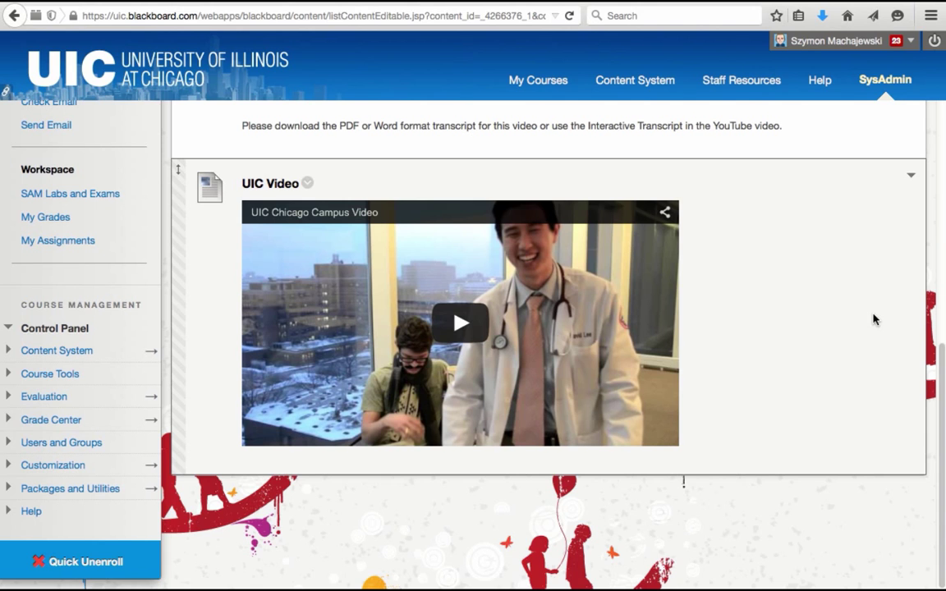
# Edit The Electromagnetic Spectrum item, changing its YouTube embed src from http to https, and submit.
pyautogui.scroll(1, 874, 319)
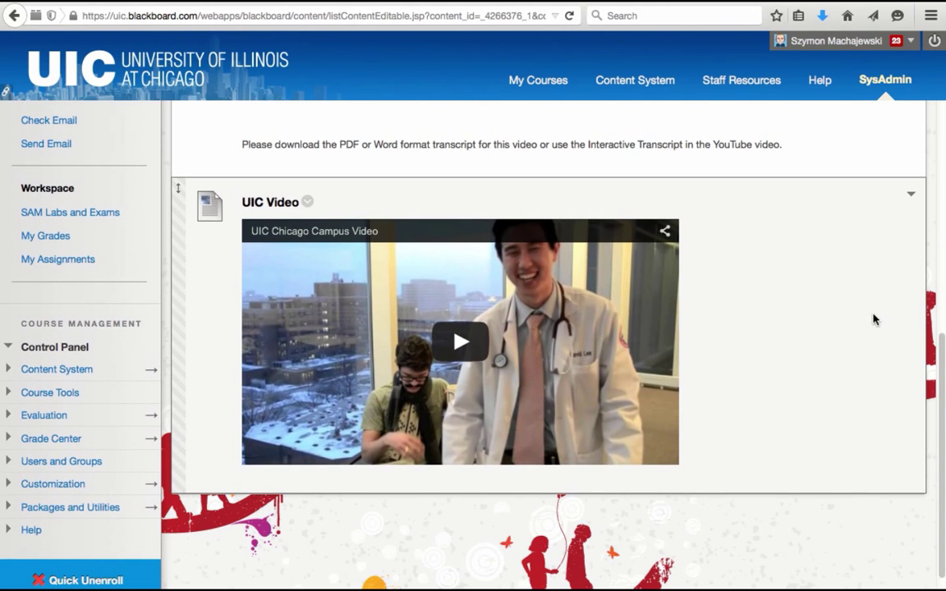
pyautogui.scroll(5, 874, 320)
pyautogui.scroll(3, 874, 320)
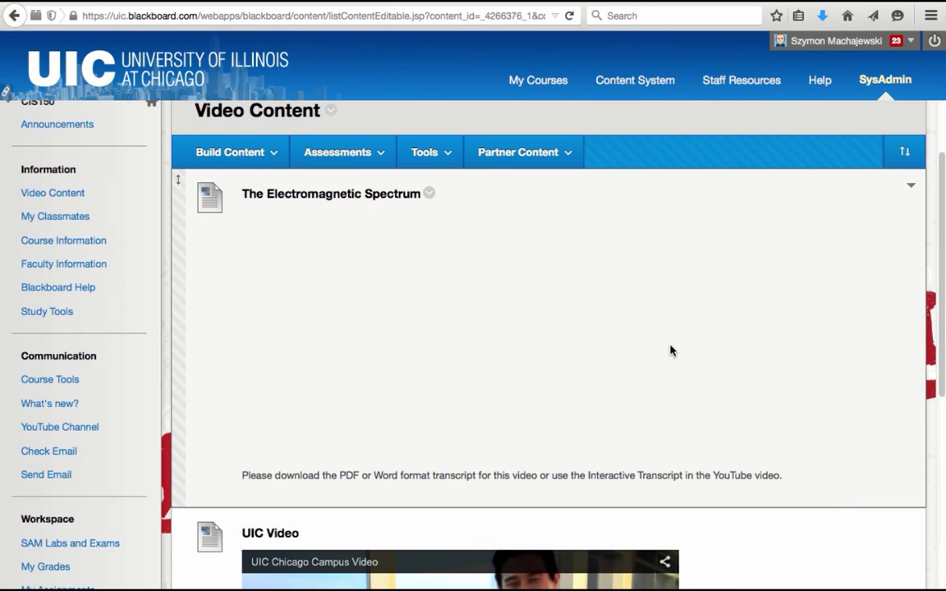
pyautogui.click(430, 193)
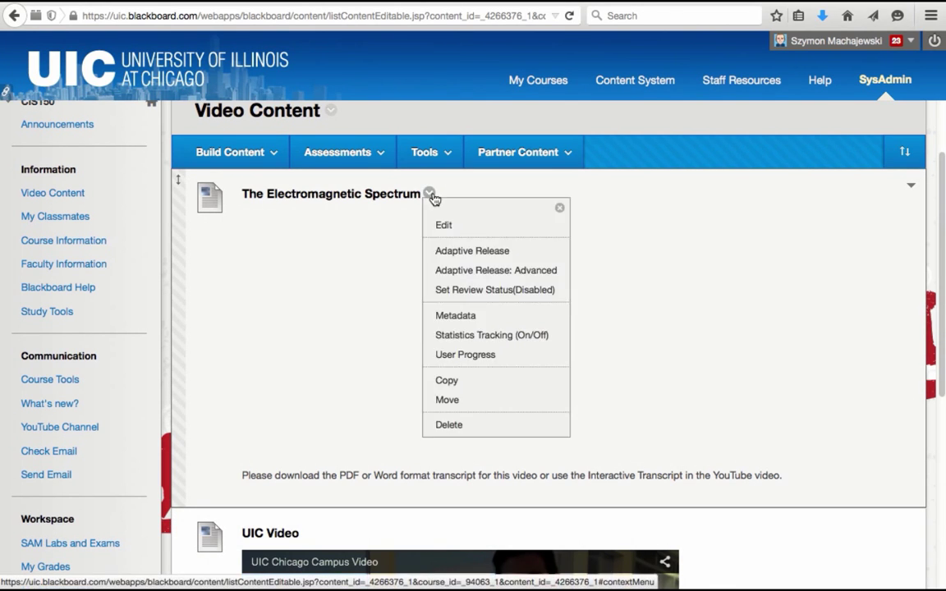
pyautogui.click(452, 227)
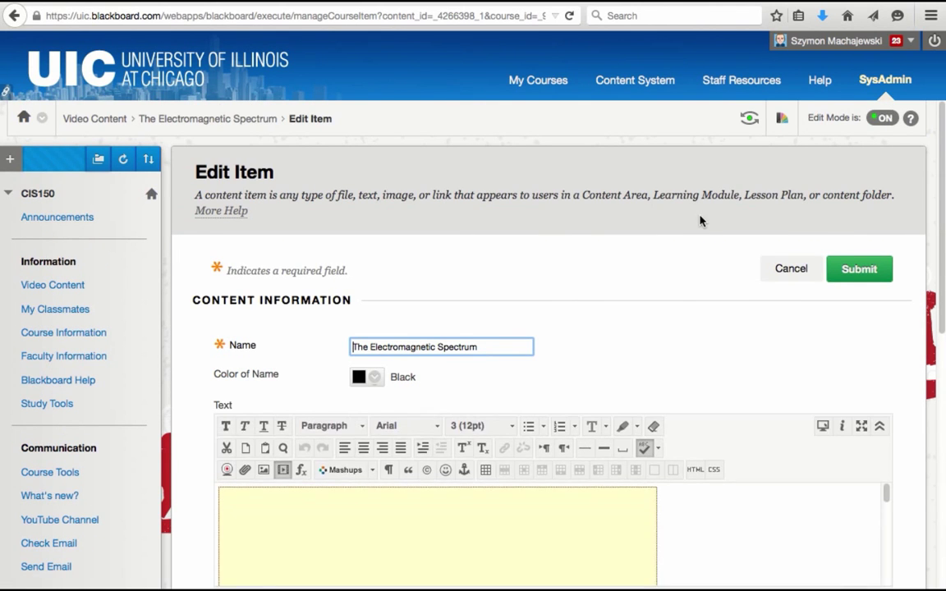
pyautogui.scroll(-3, 699, 219)
pyautogui.click(695, 336)
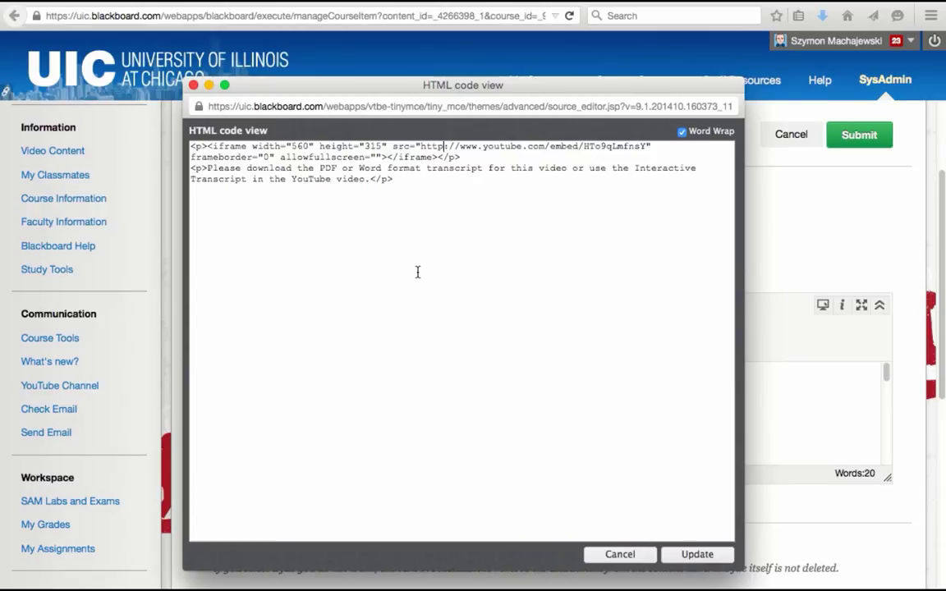
pyautogui.write('s')
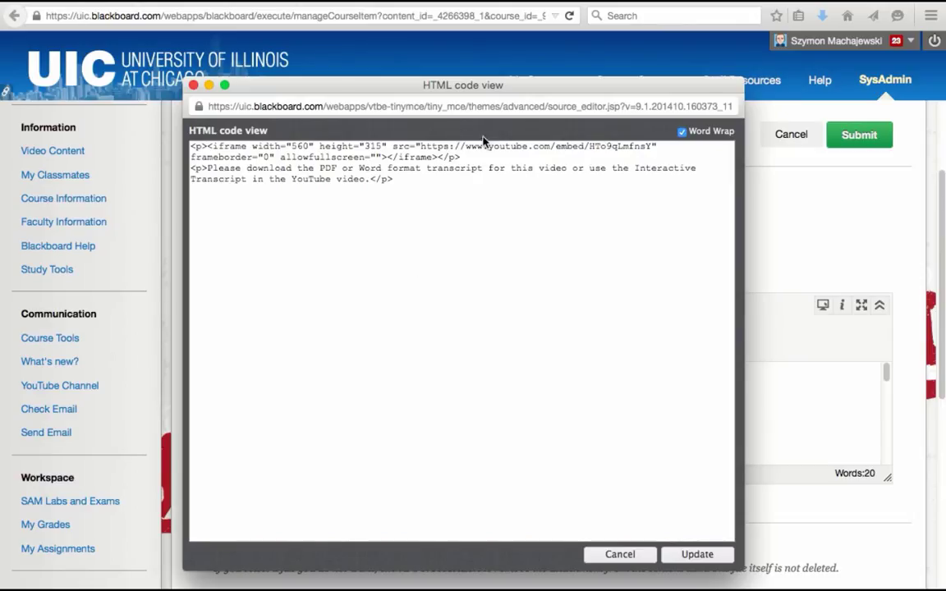
pyautogui.click(697, 555)
pyautogui.click(858, 142)
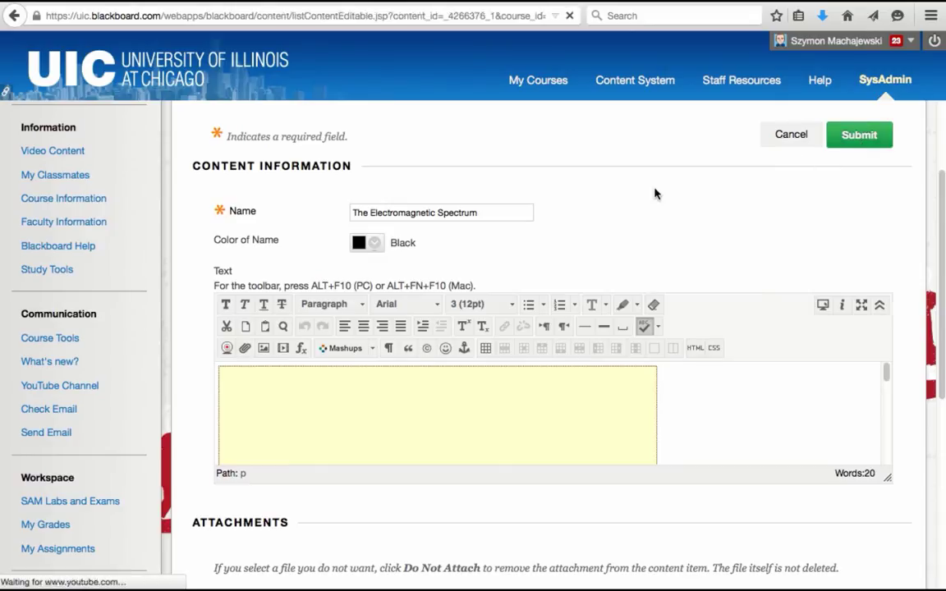
# Scroll the Video Content page to verify the repaired Electromagnetic Spectrum video and the success banner.
pyautogui.scroll(-2, 654, 194)
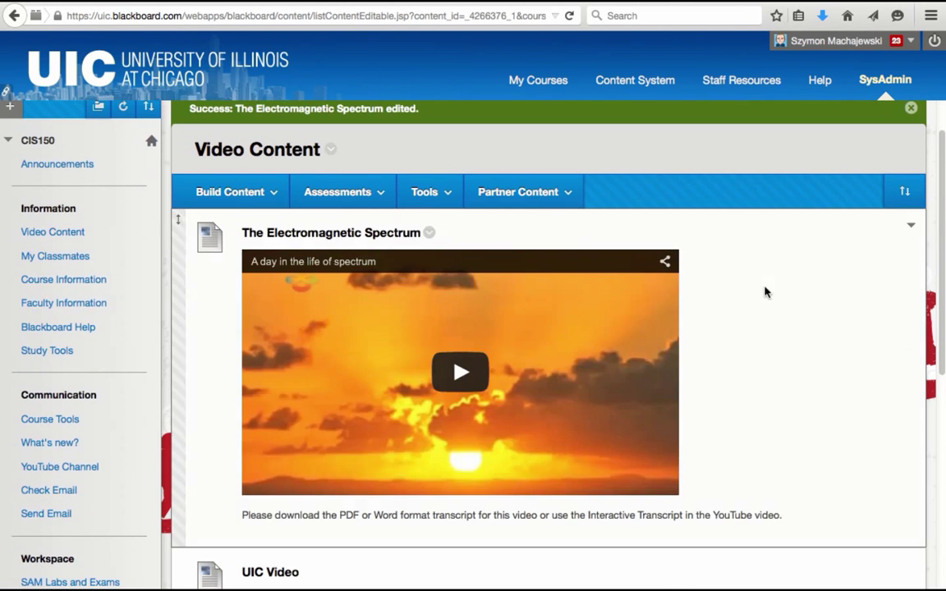
pyautogui.scroll(-1, 765, 292)
pyautogui.scroll(-4, 765, 291)
pyautogui.scroll(-3, 765, 292)
pyautogui.scroll(5, 764, 292)
pyautogui.scroll(2, 765, 292)
pyautogui.scroll(1, 765, 292)
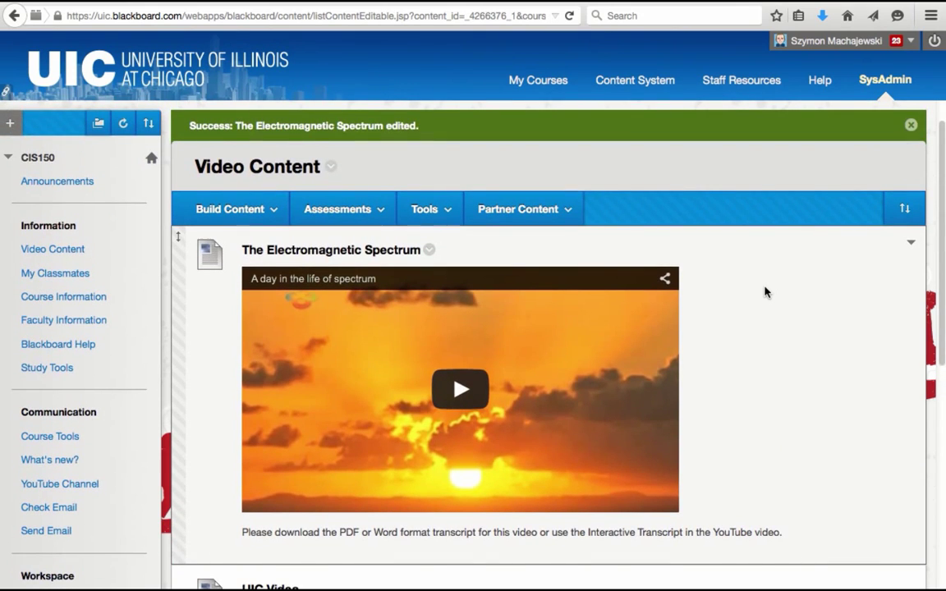